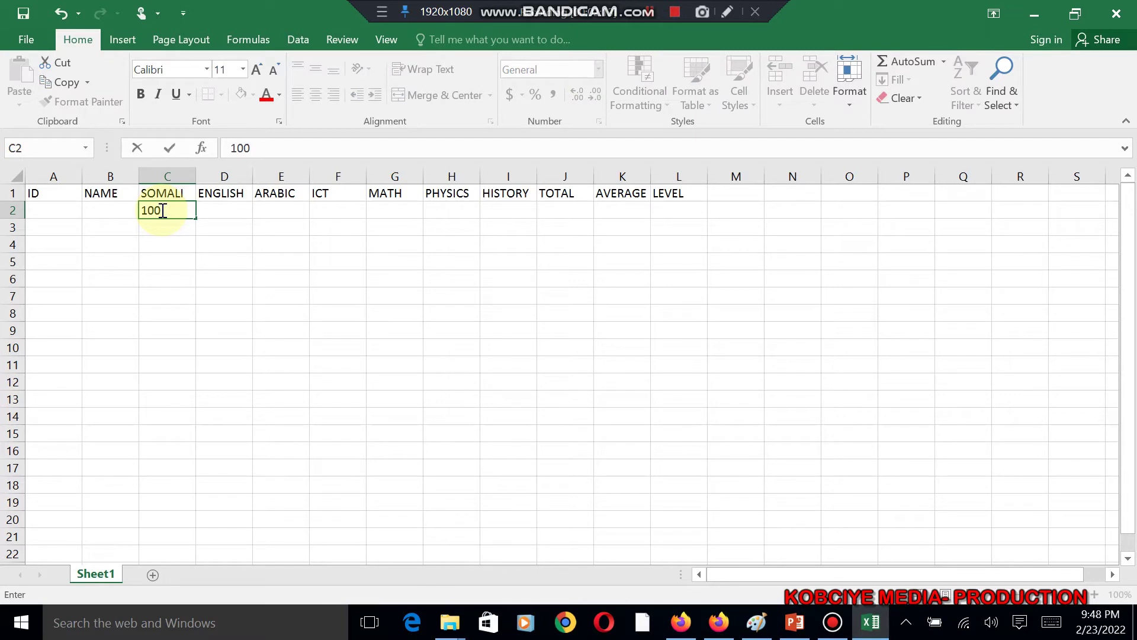
Fill the remaining row 2 marks: ENGLISH 100, ARABIC 90, ICT 78, MATH 56, PHYSICS 45 and HISTORY 78.
key(Tab)
text(100)
key(Tab)
text(90)
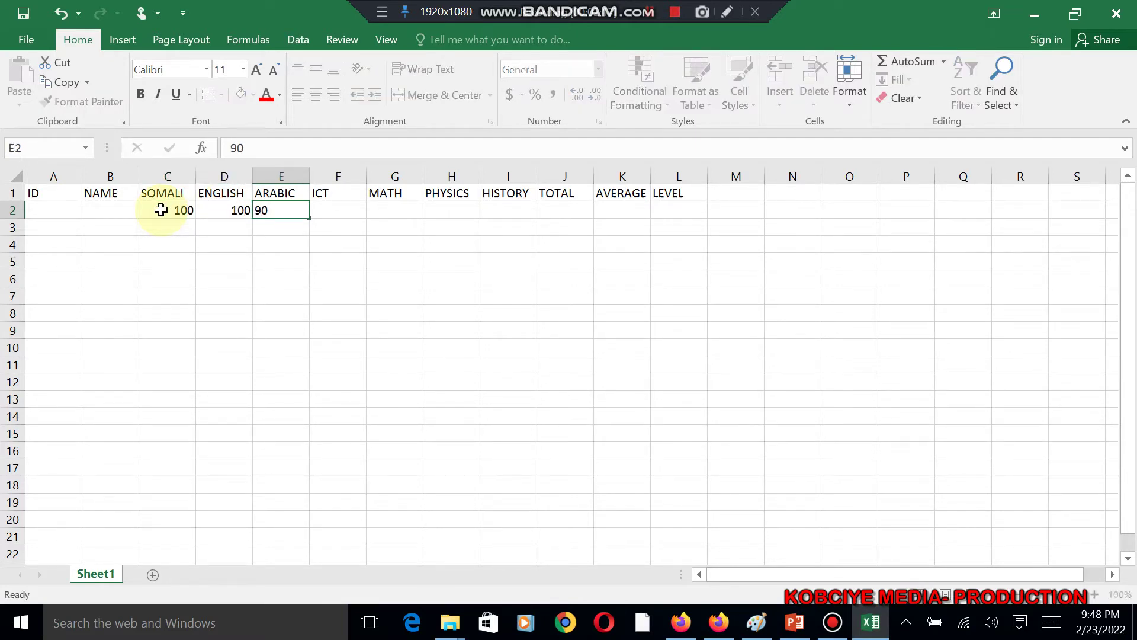
key(Tab)
text(78)
key(Tab)
text(56)
key(Tab)
text(45)
key(Tab)
text(78)
key(Tab)
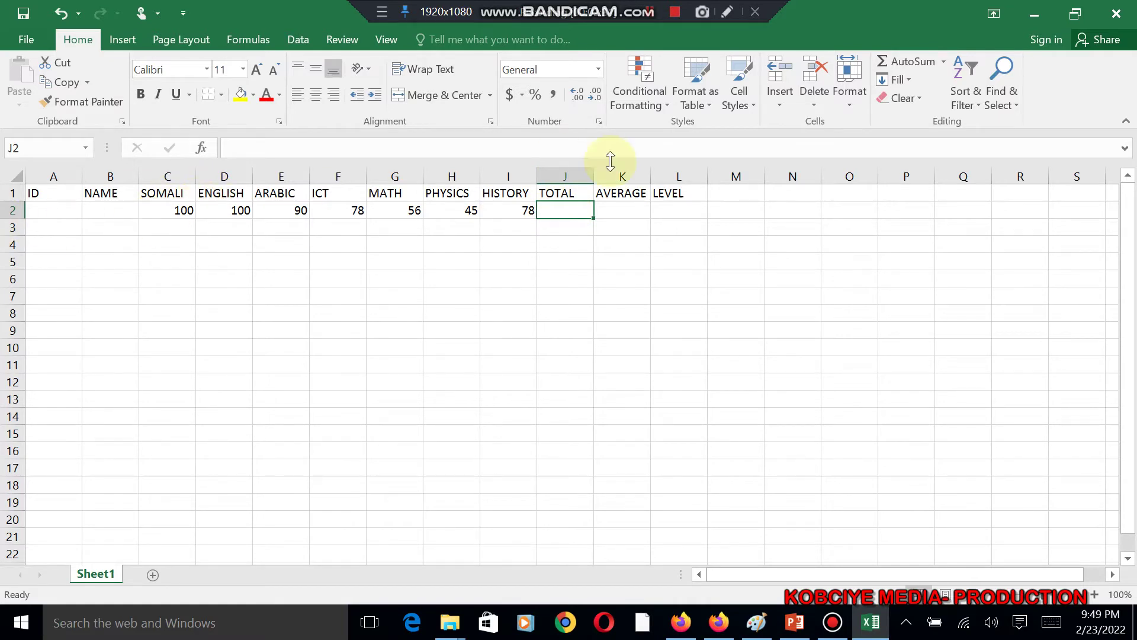
Start a SUM formula in cell J2 under the TOTAL heading.
click(566, 214)
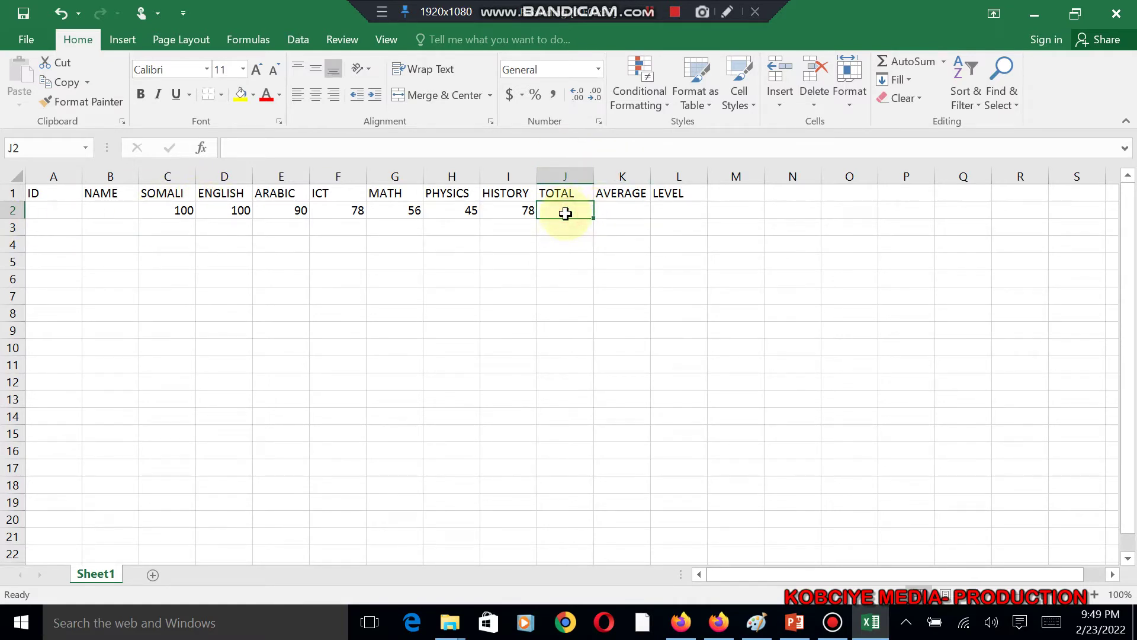
text(=su)
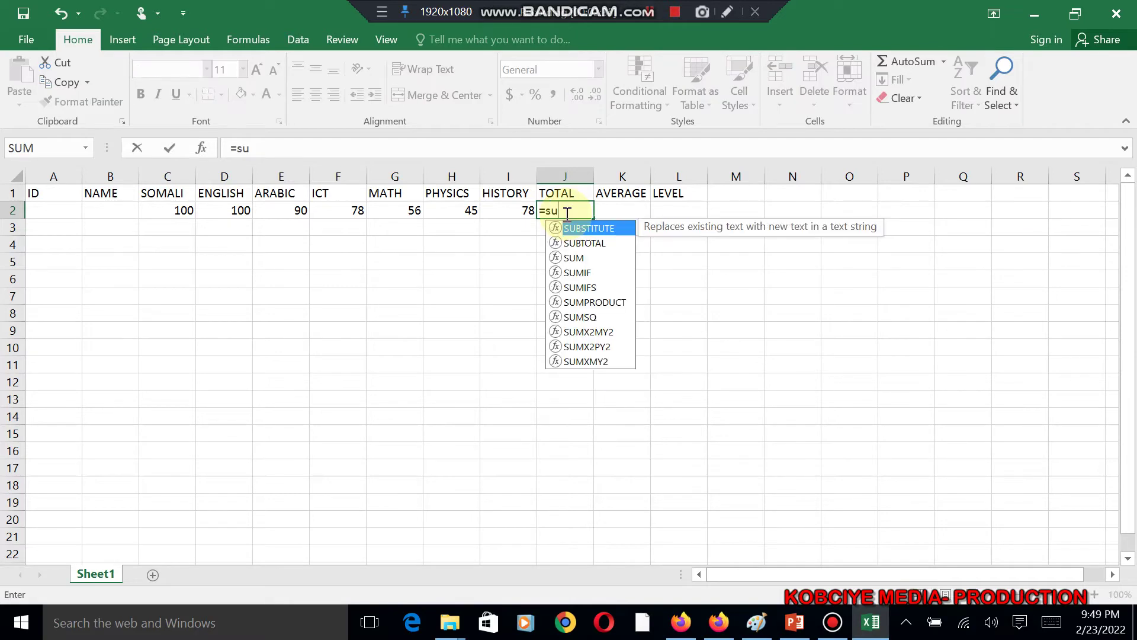
text(m()
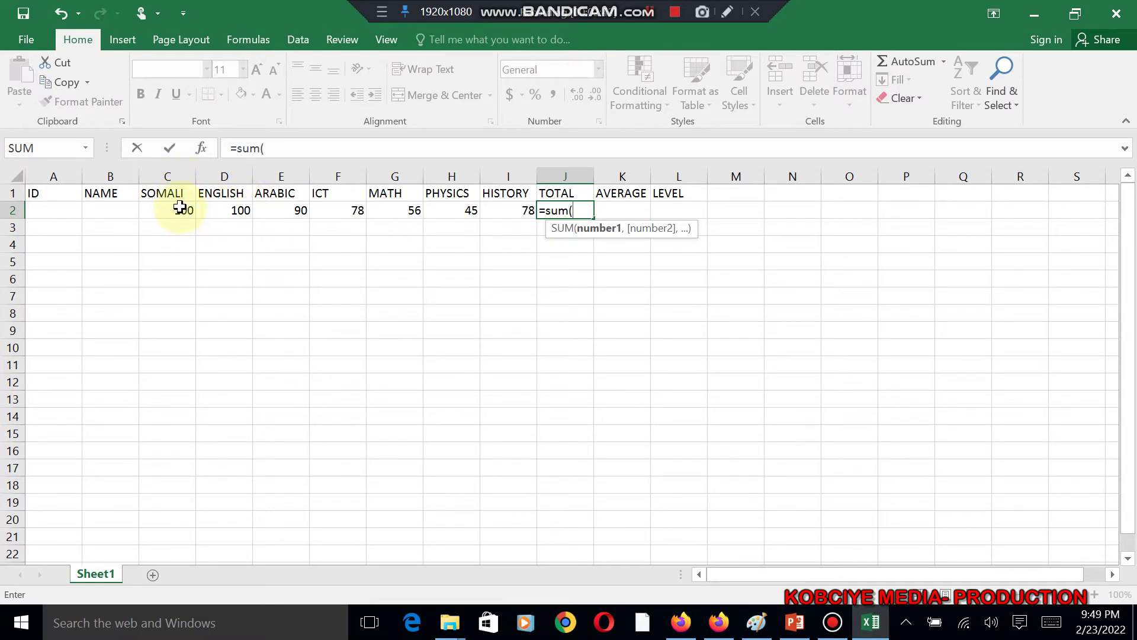
drag(180, 208, 520, 204)
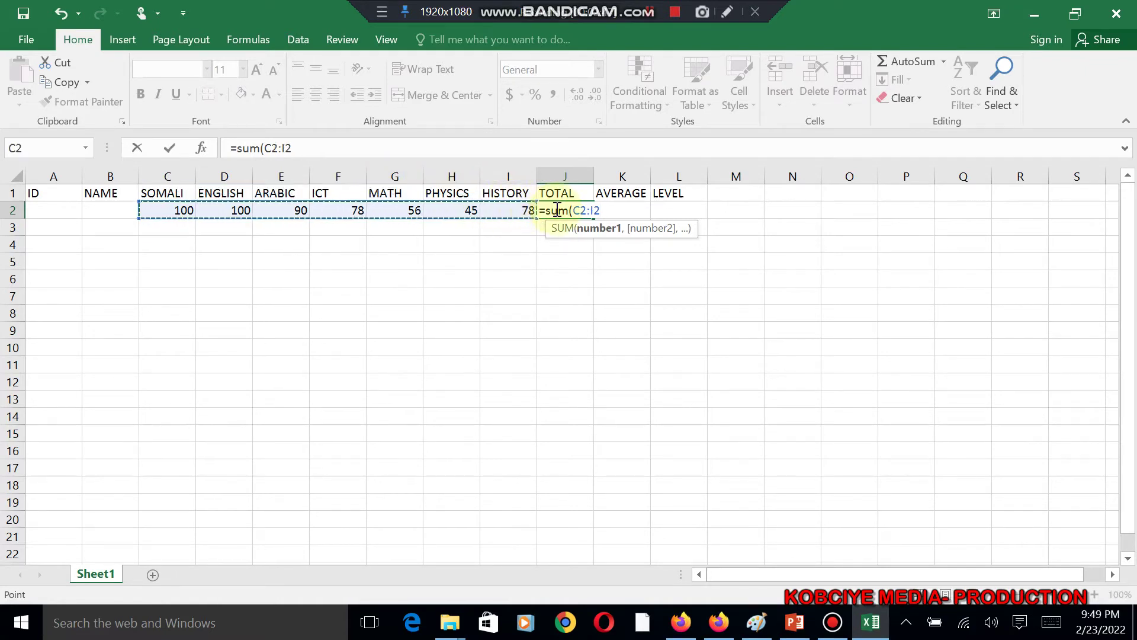
key(BackSpace)
key(BackSpace)
key(BackSpace)
key(BackSpace)
key(BackSpace)
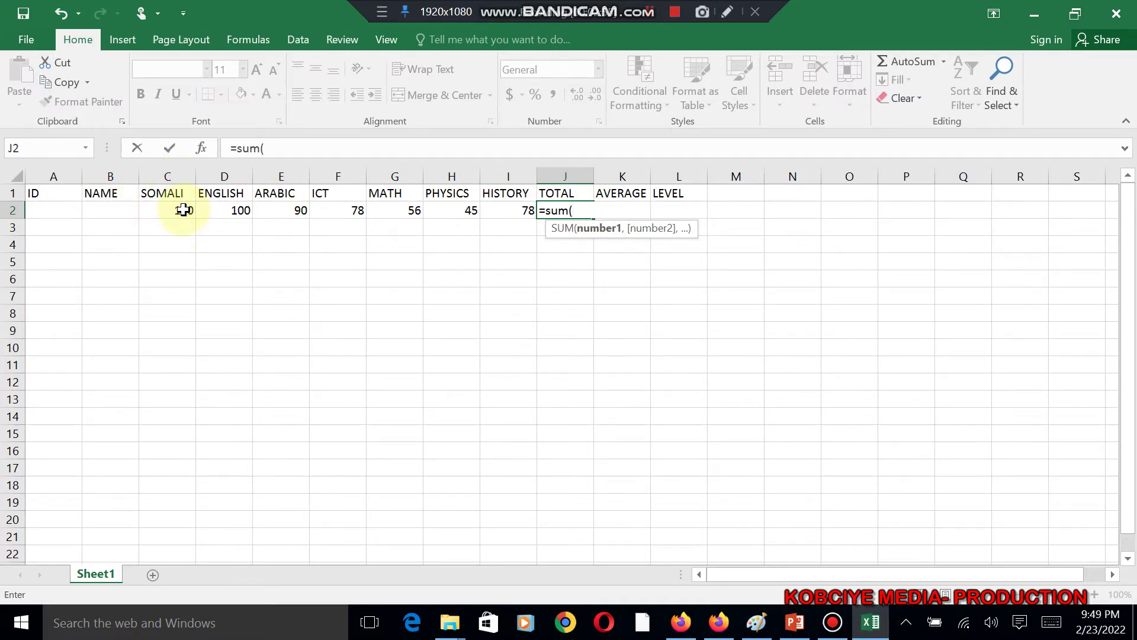
Complete the SUM formula in J2 with the range C2:I2 and inspect the entered formula.
text(c2:)
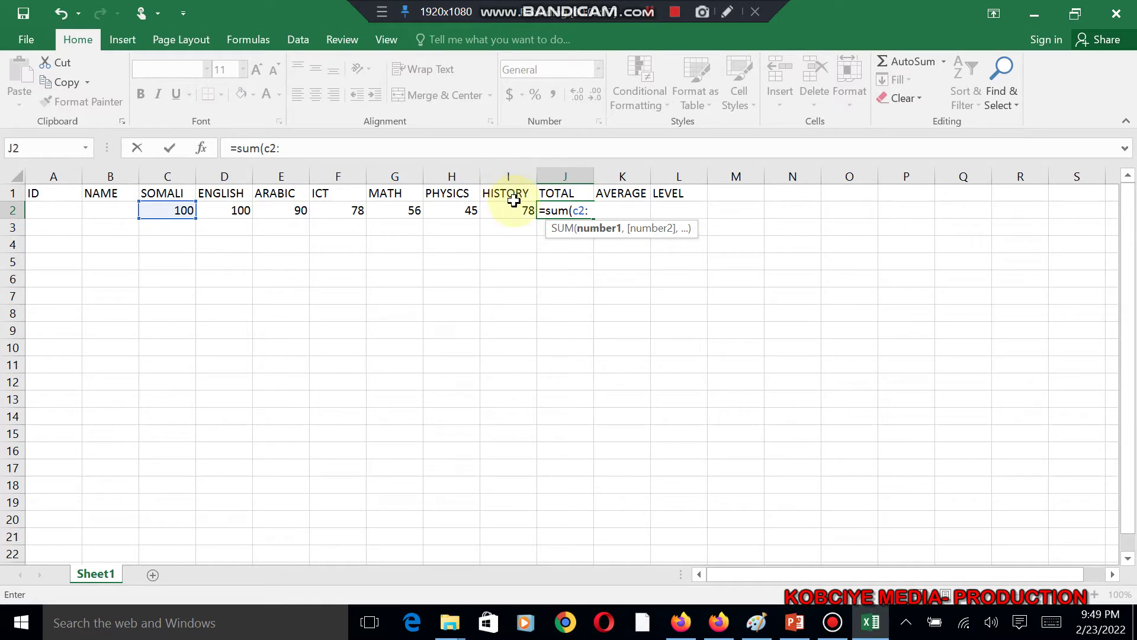
text(i2)
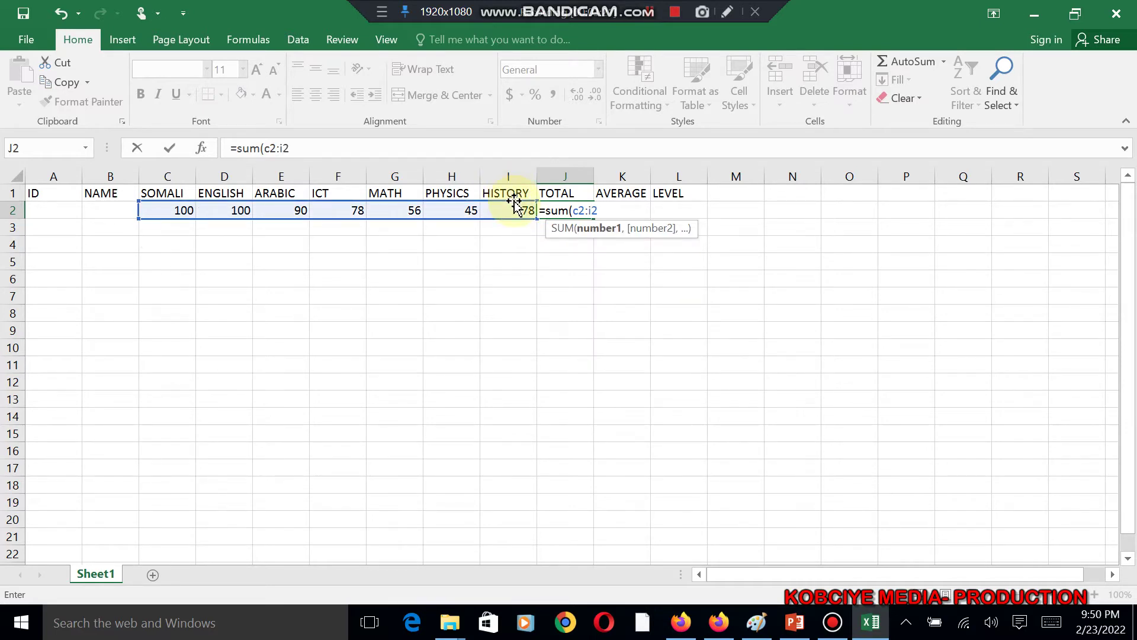
text())
key(Return)
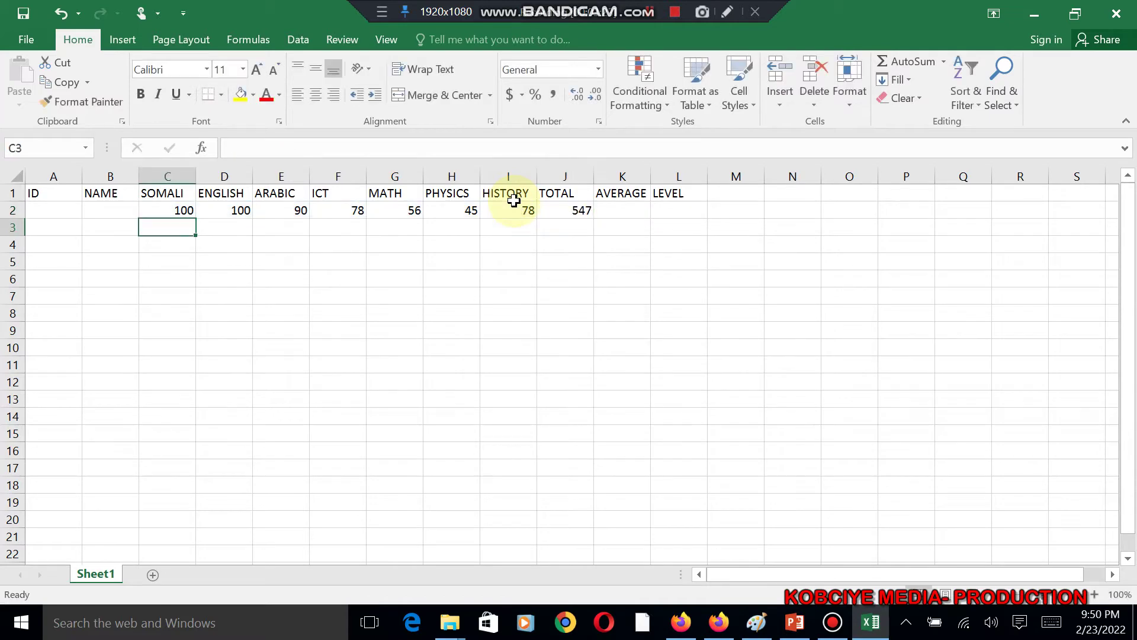
click(582, 212)
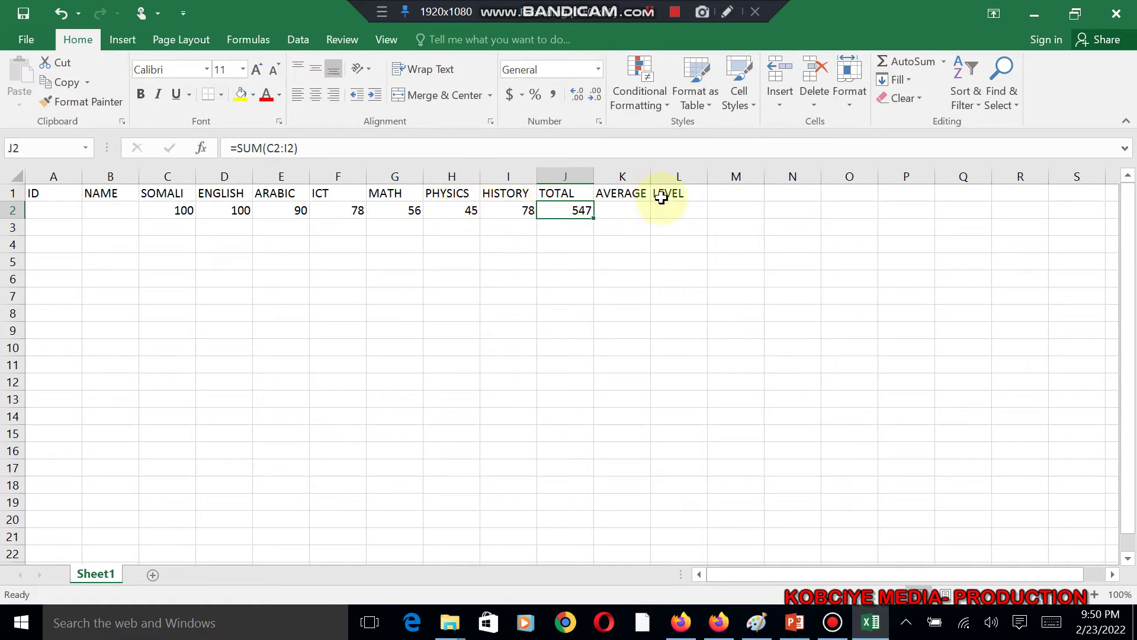
Calculate the average of C2:I2 with an AVERAGE formula in cell K2 under the AVERAGE heading.
click(628, 209)
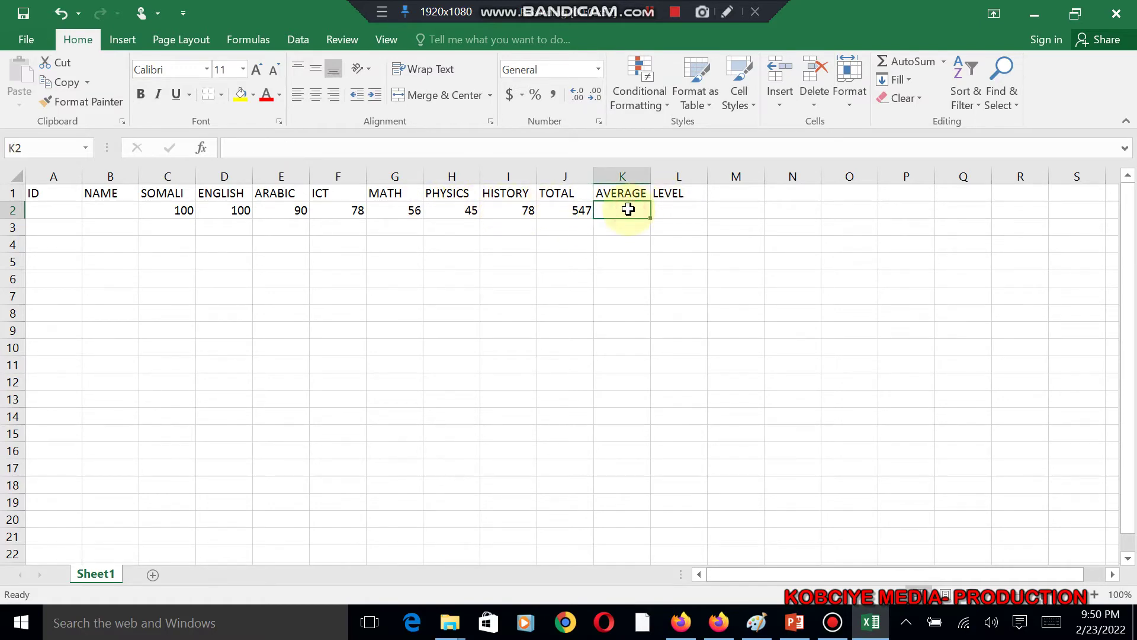
text(=)
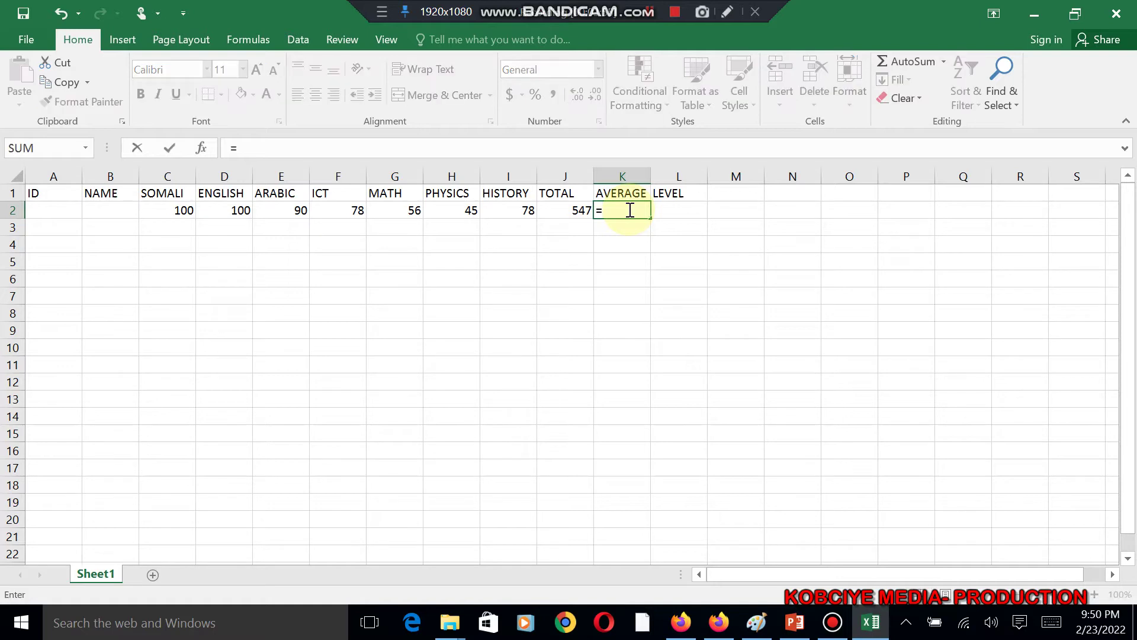
text(aa)
key(BackSpace)
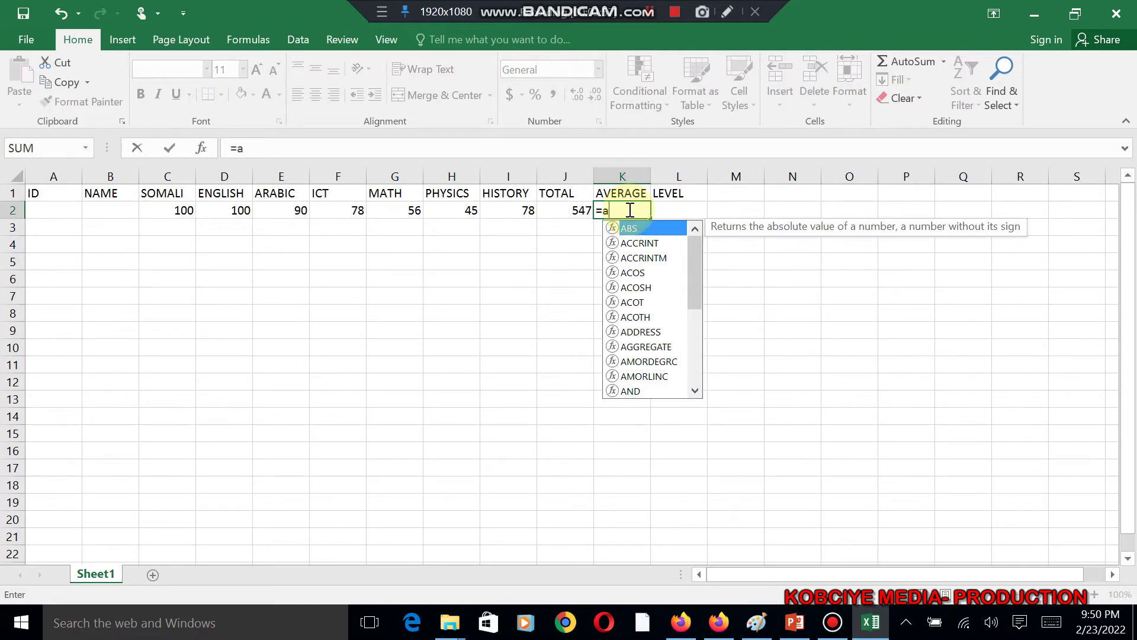
text(verag)
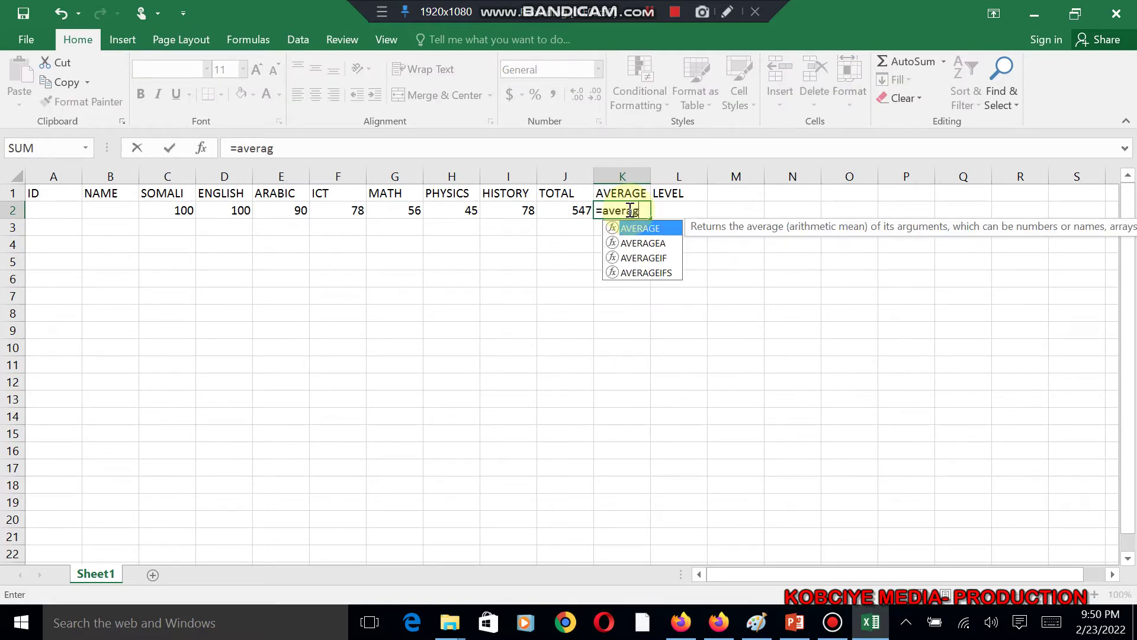
text(e()
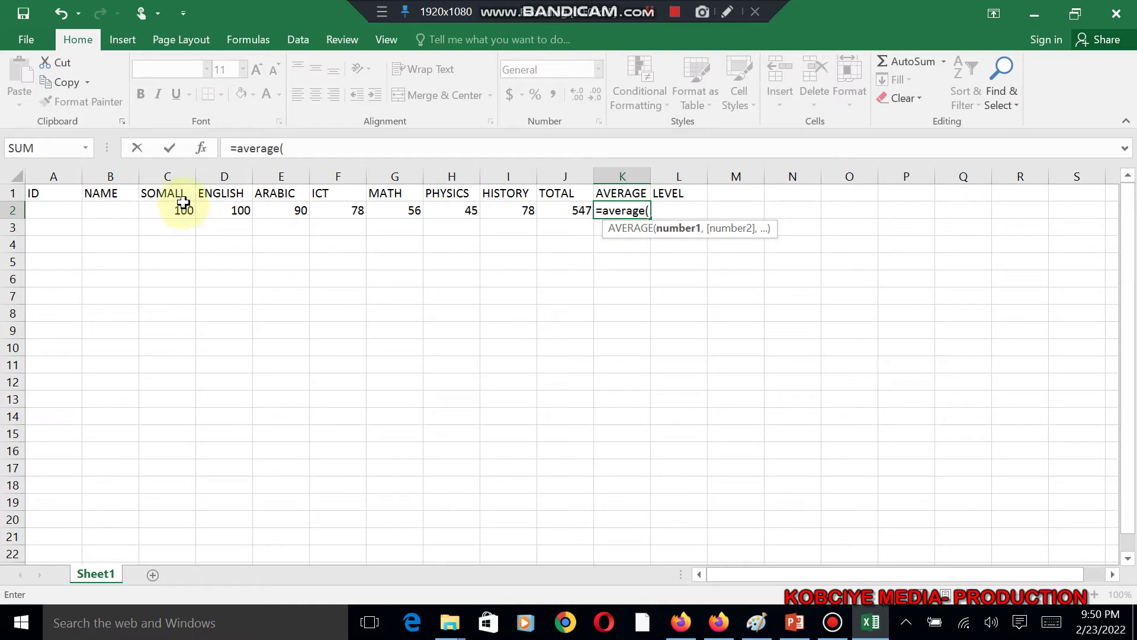
text(c2:)
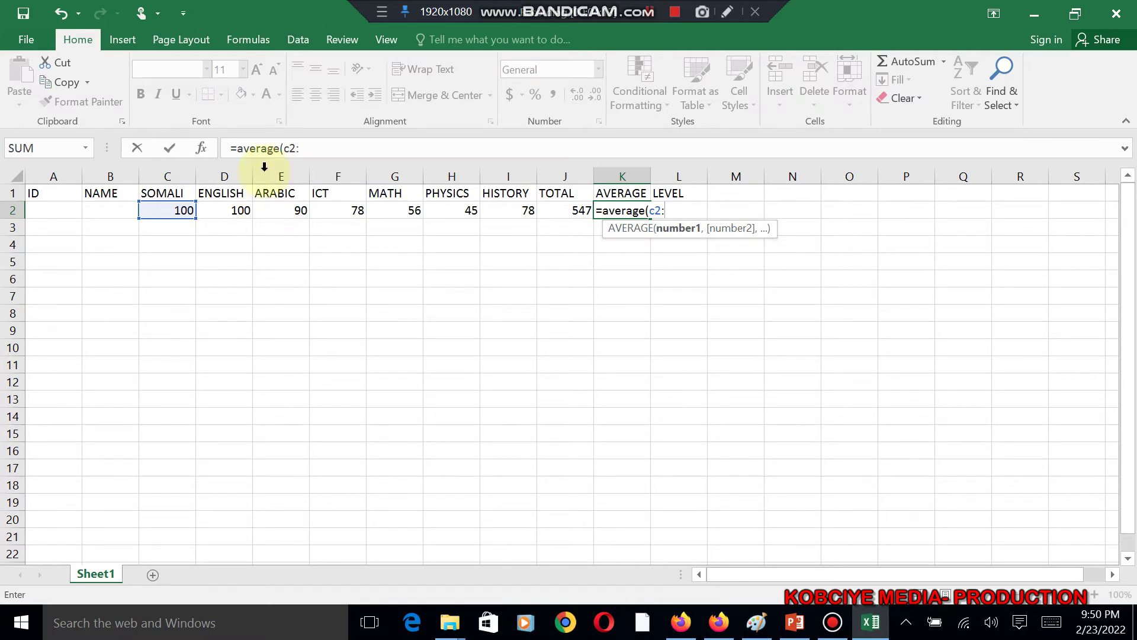
text(i2)
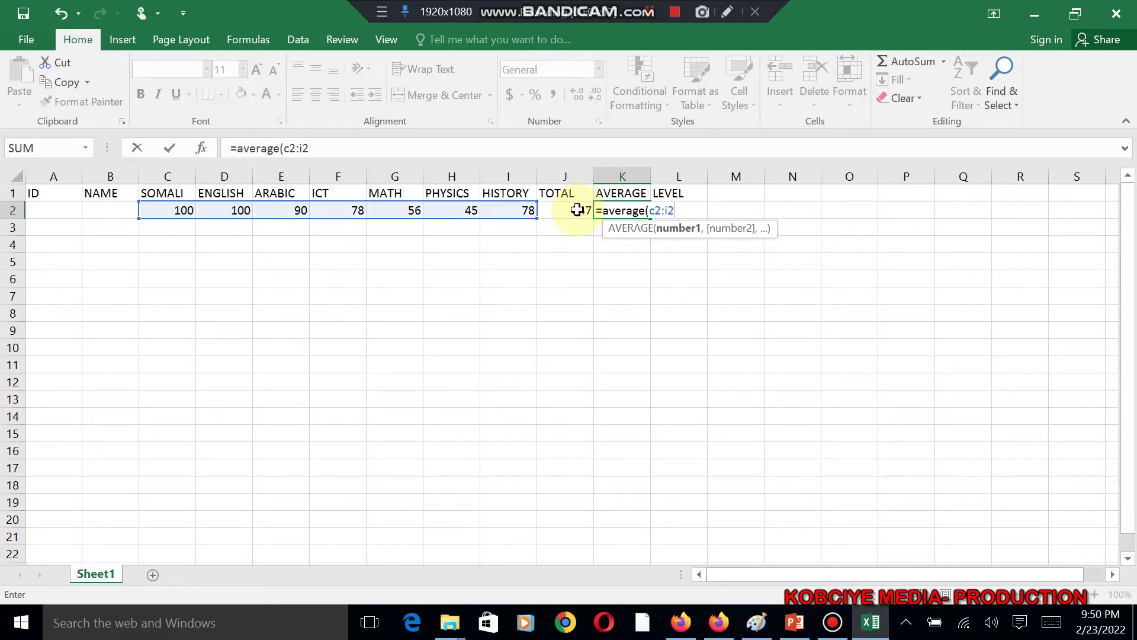
key(Return)
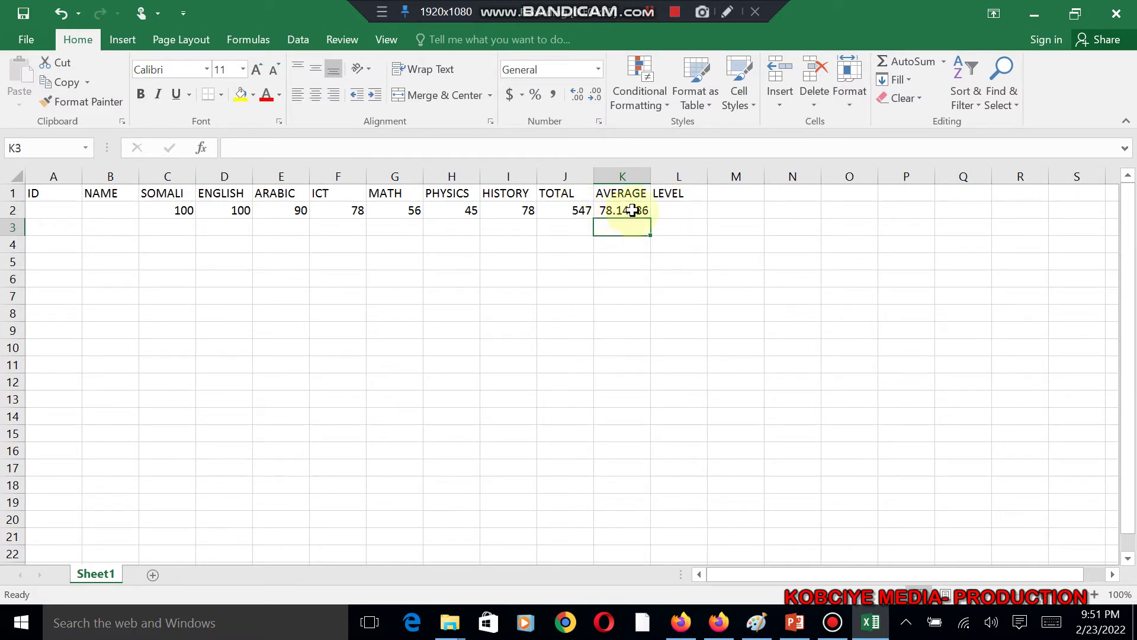
Enter the formula =average(8,20,7,4) in cell H13 to average literal numbers.
click(434, 399)
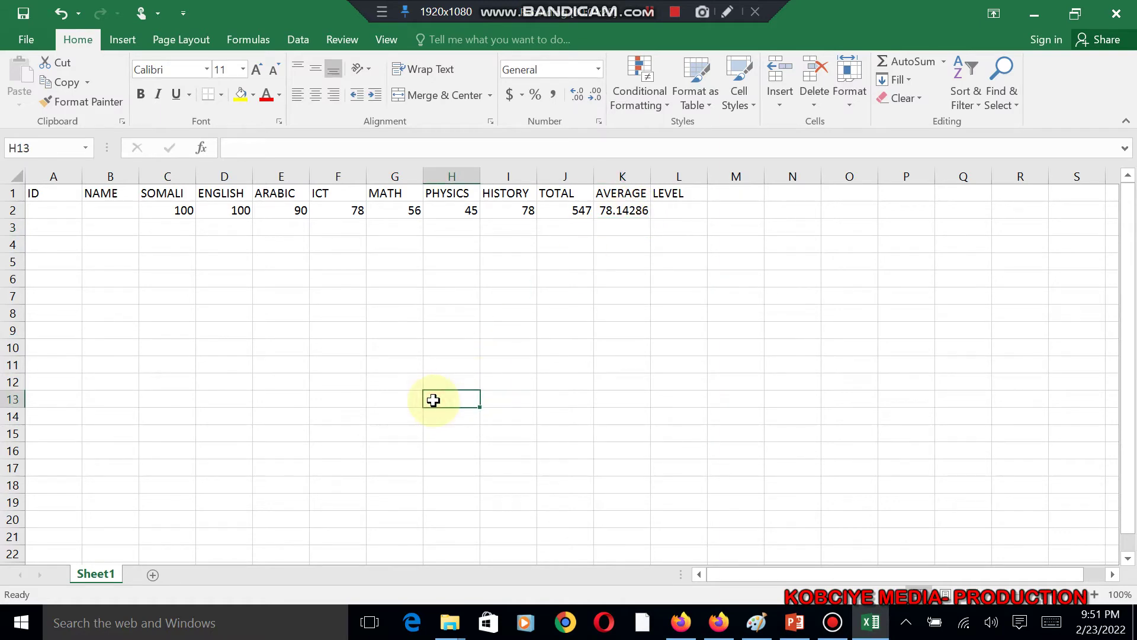
text(=)
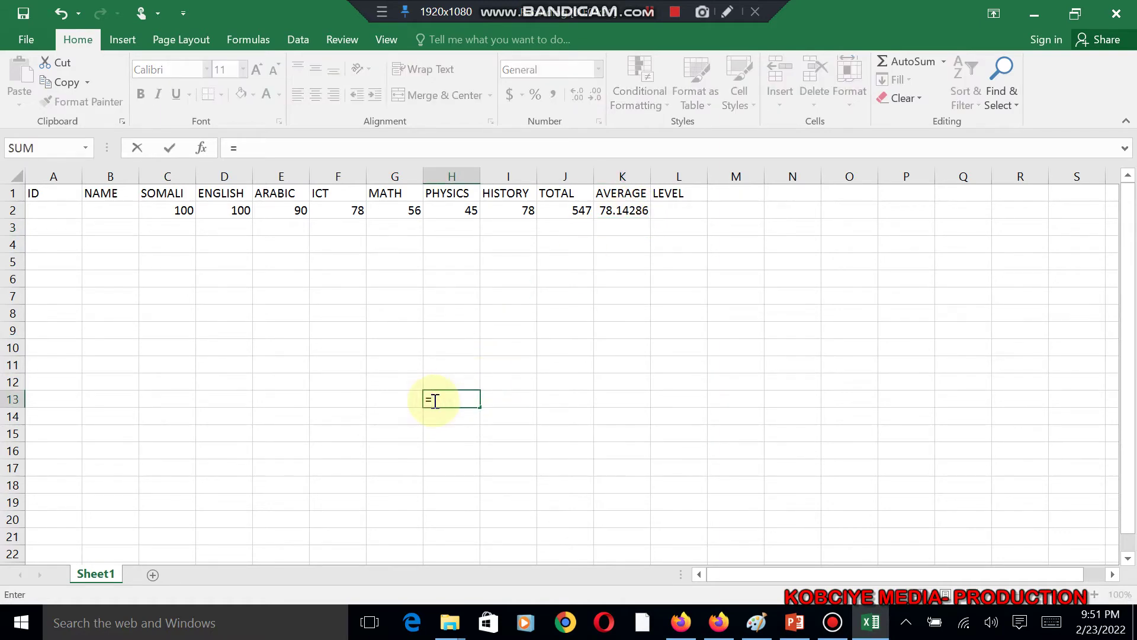
text(averag)
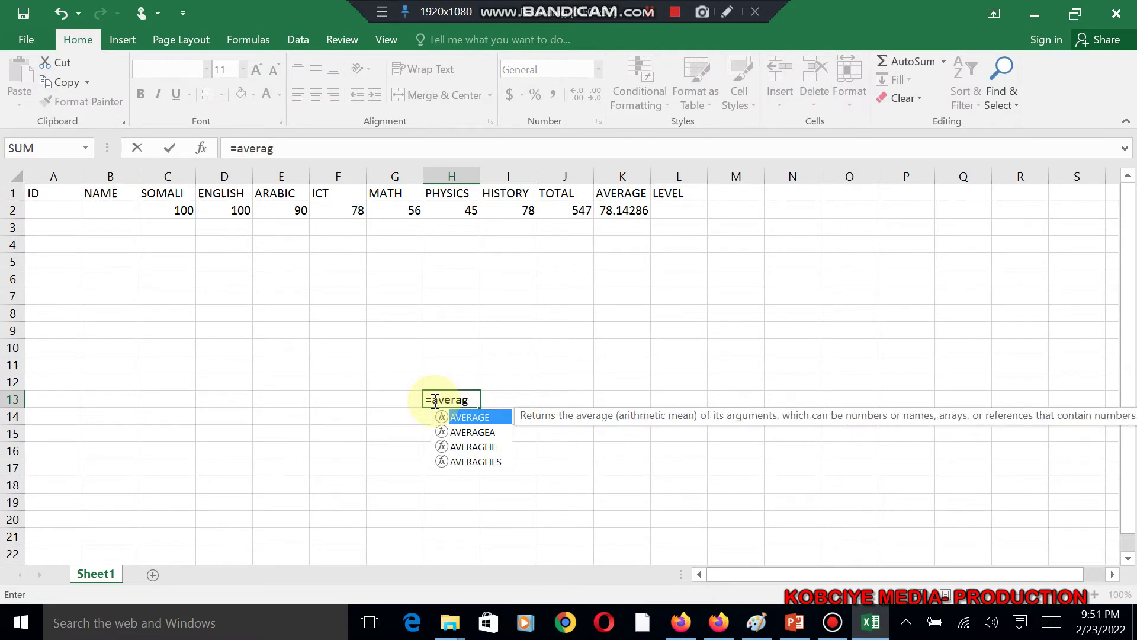
text(e(8,20)
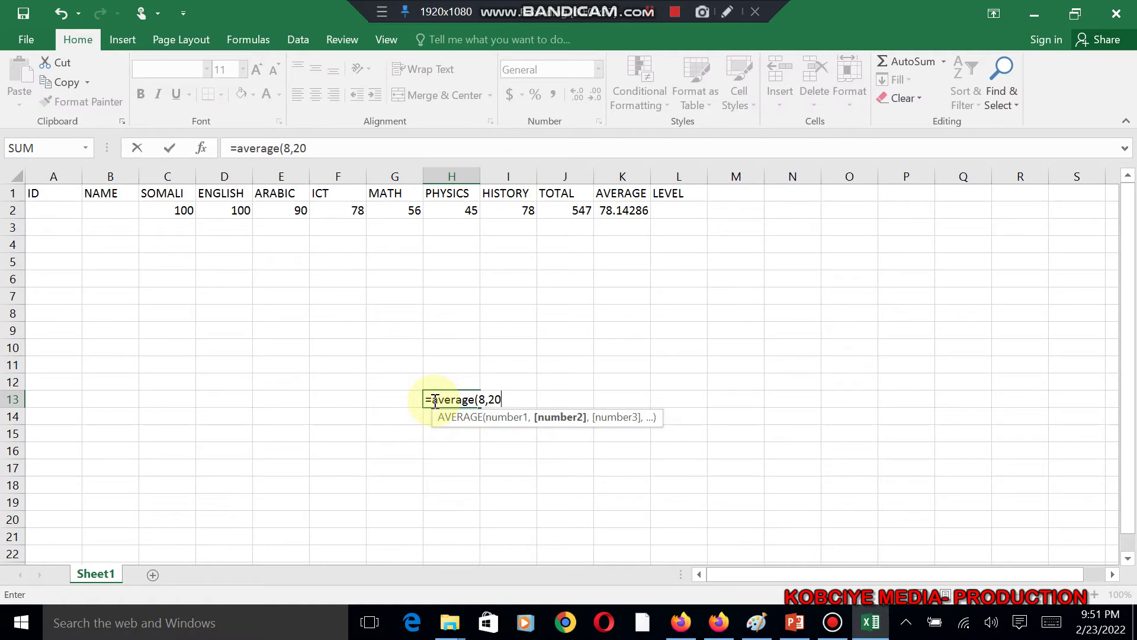
text(,)
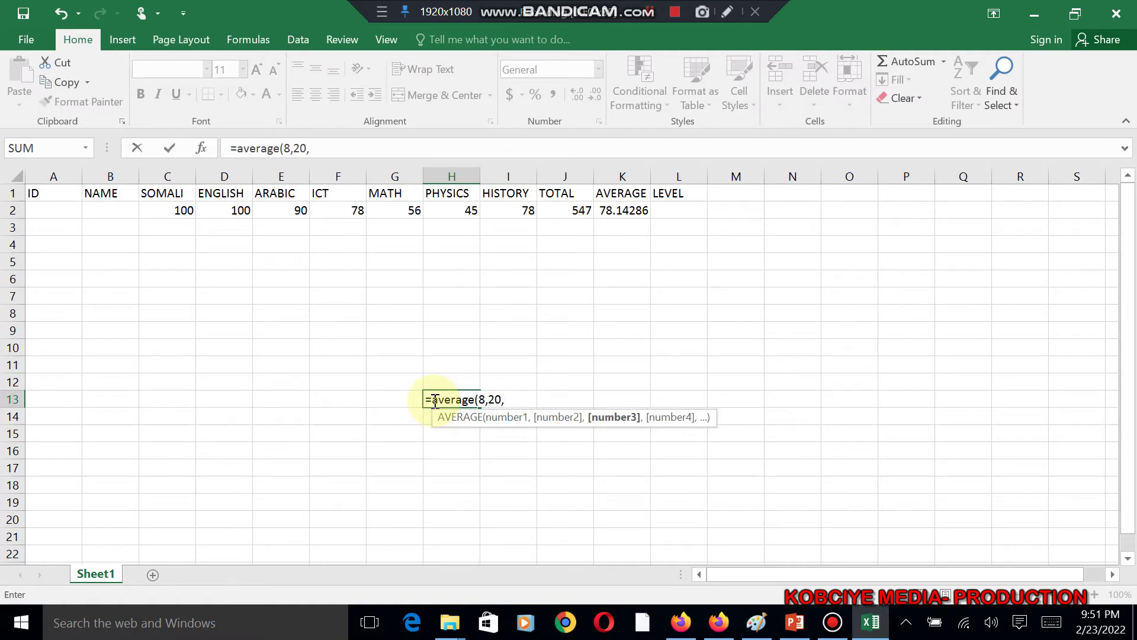
text(7,4)
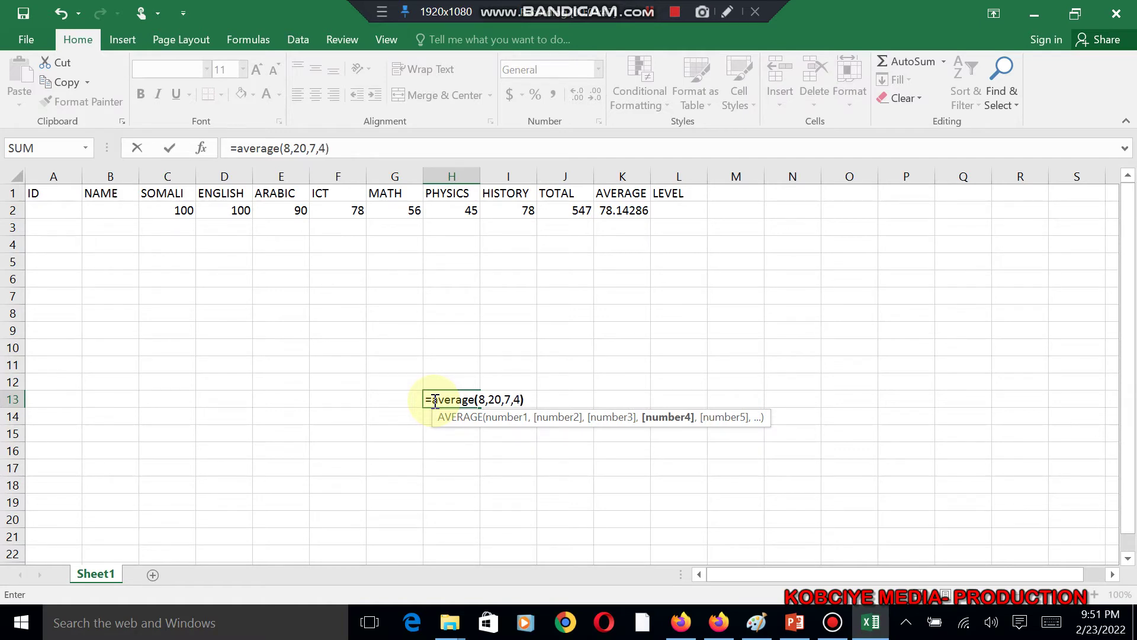
key(Return)
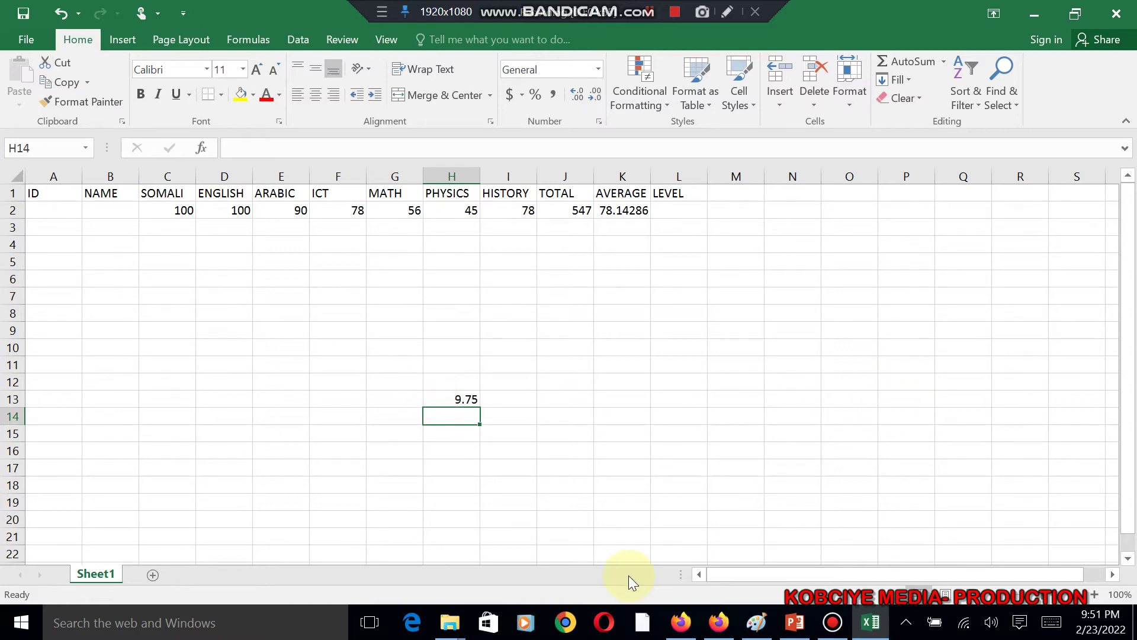
Switch to PowerPoint to read the "What is Product?" slide and return to Excel.
click(795, 622)
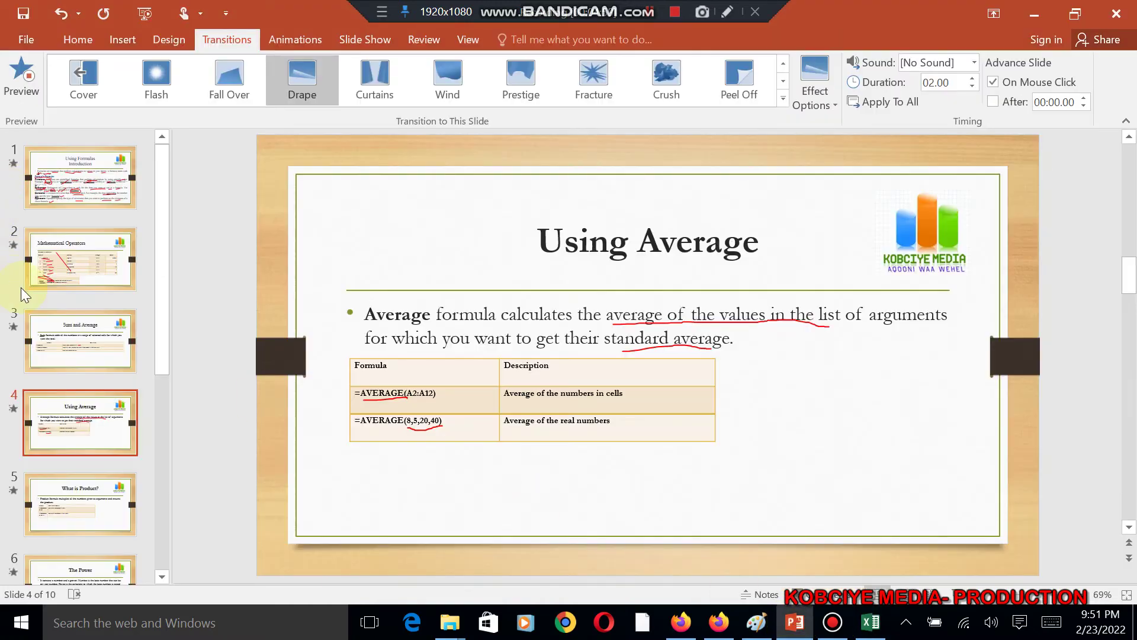
click(80, 496)
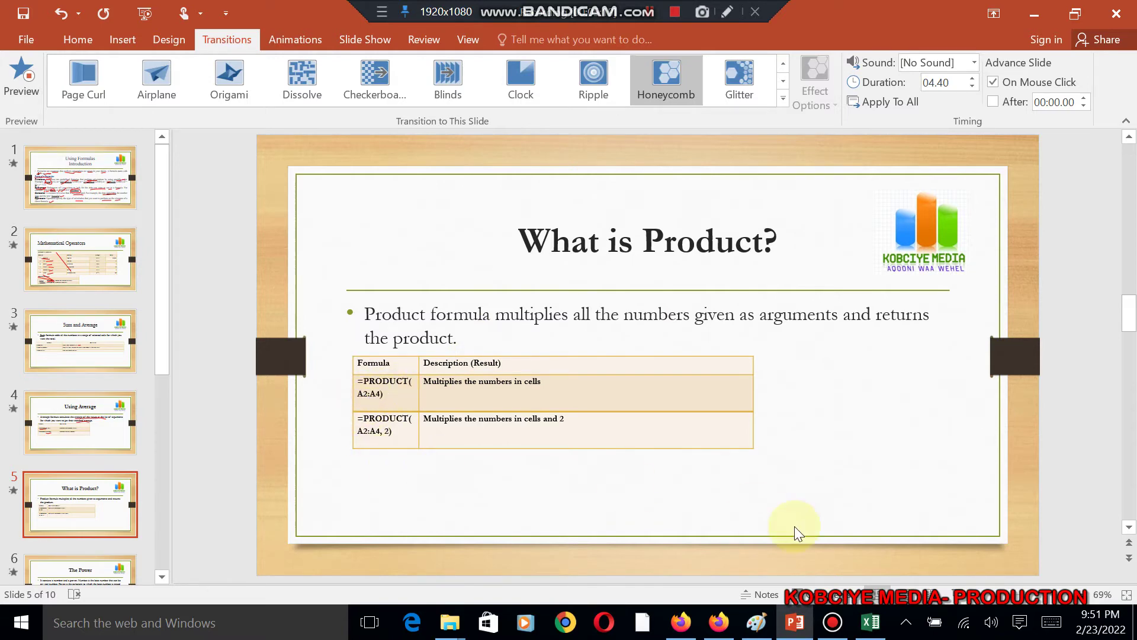
click(866, 627)
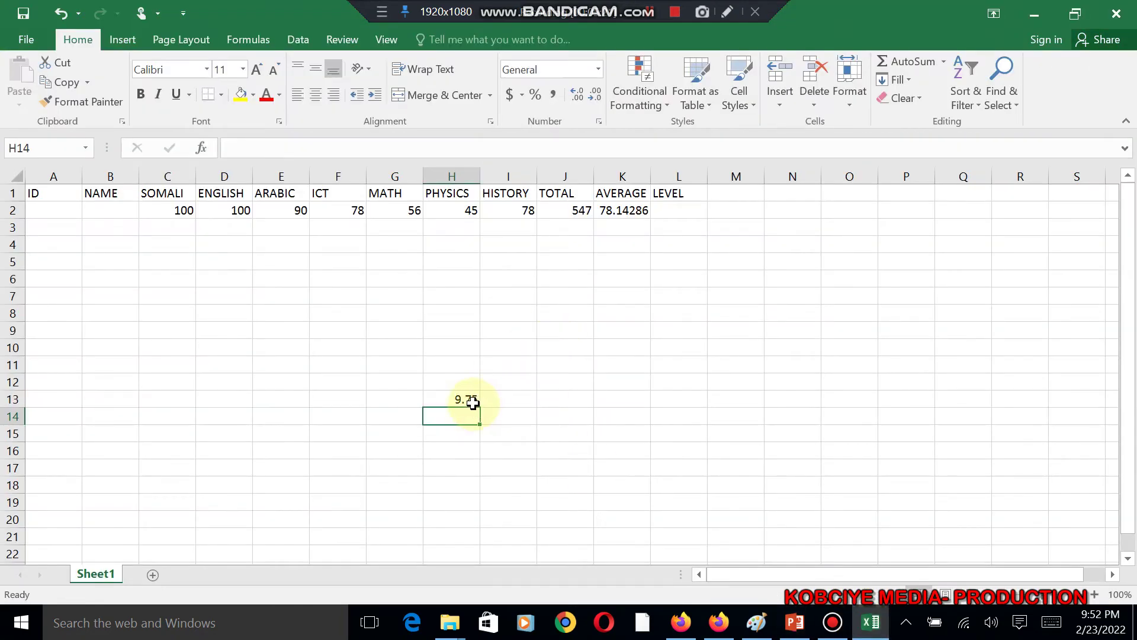
Enter 89 in cell I10 and 90 in cell J10 as sample numbers.
click(503, 348)
text(89)
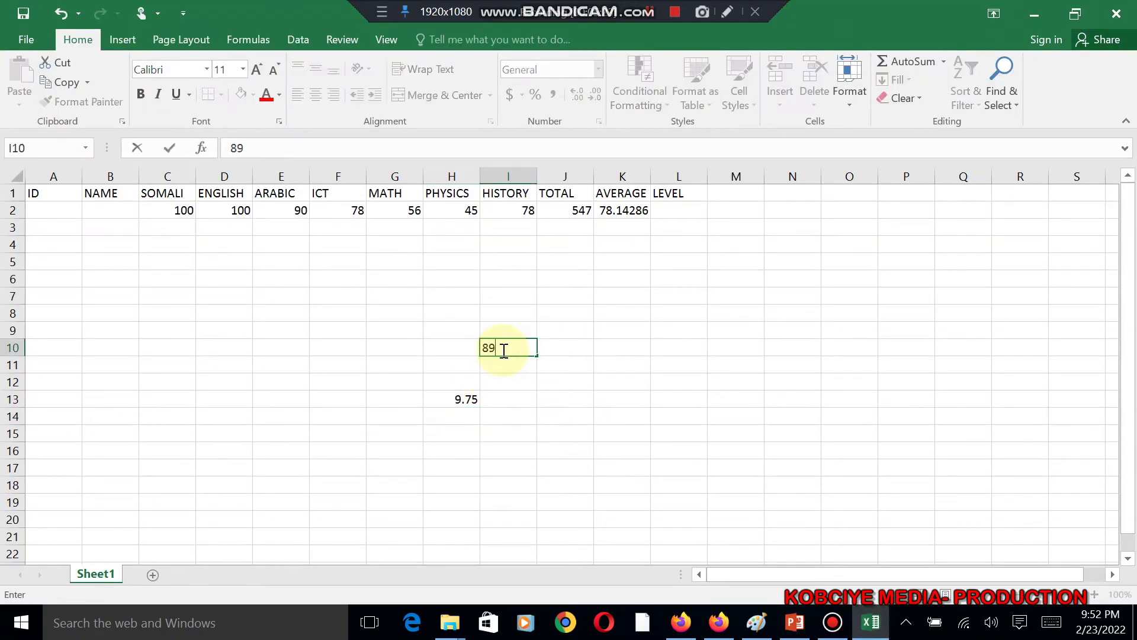
key(Tab)
text(90)
key(Tab)
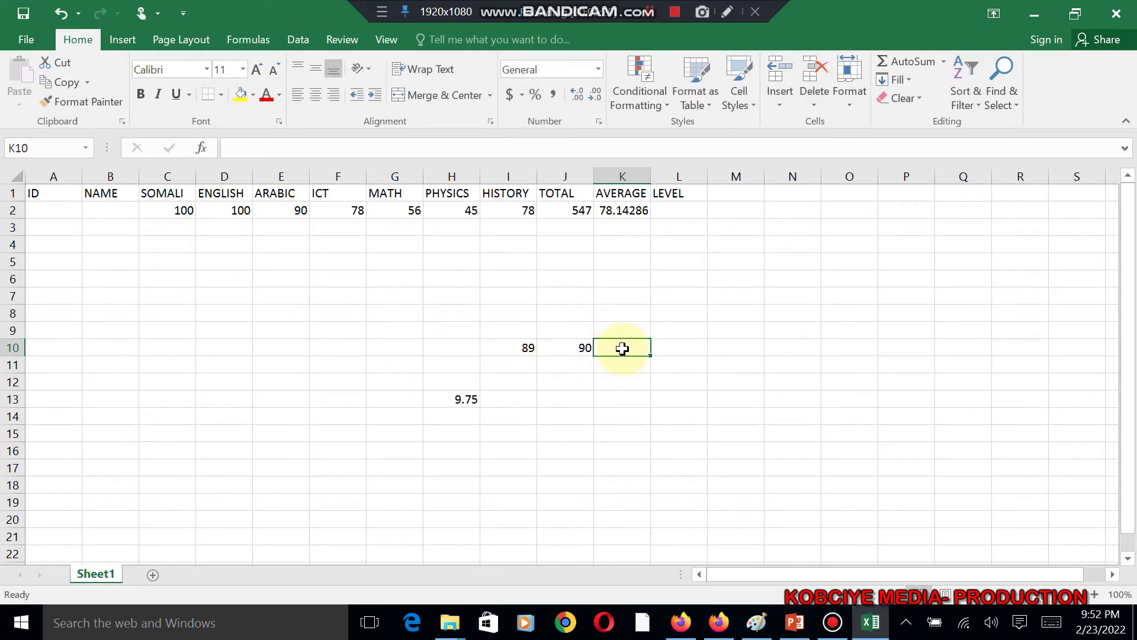
Multiply the sample numbers in I10 and J10 with the formula =PRODUCT(i10,j10) in cell K10.
text(=prp)
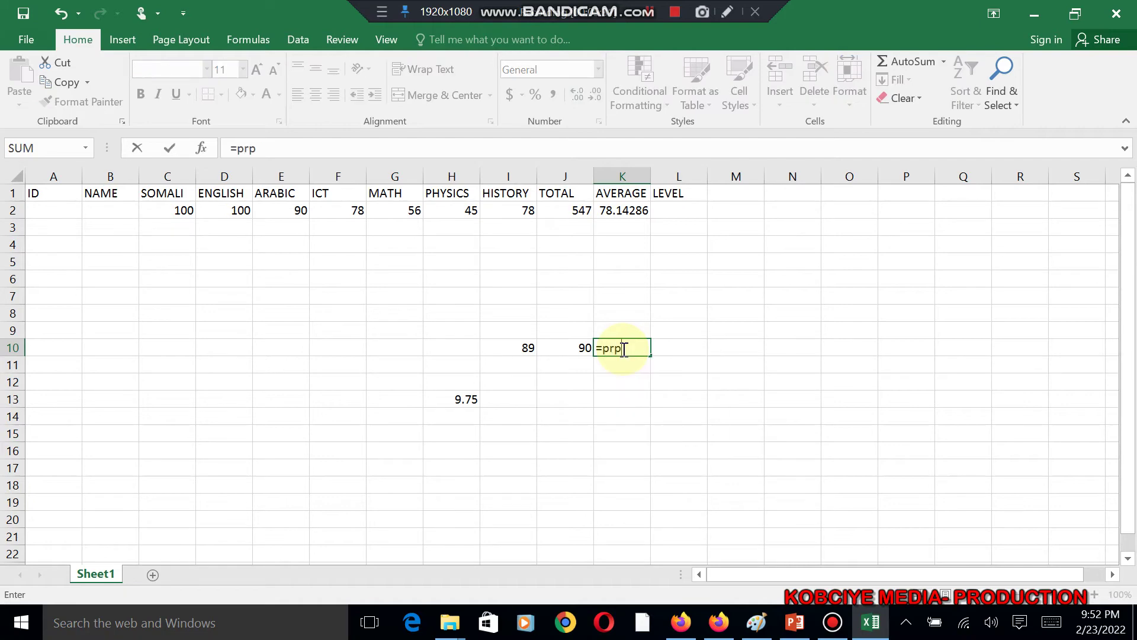
key(BackSpace)
text(od)
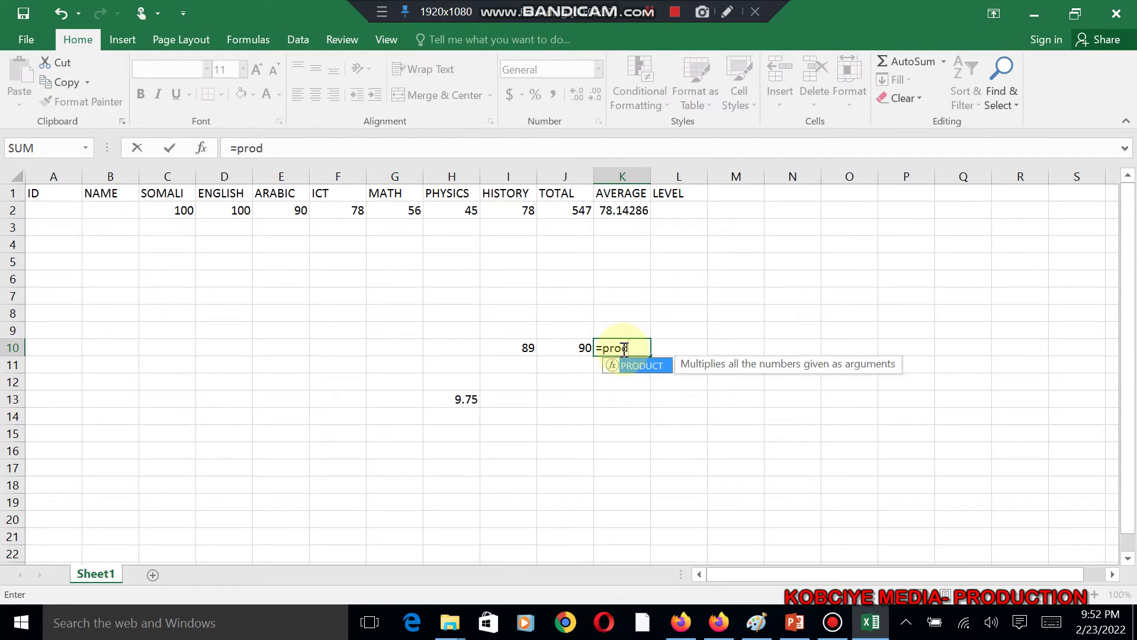
key(Tab)
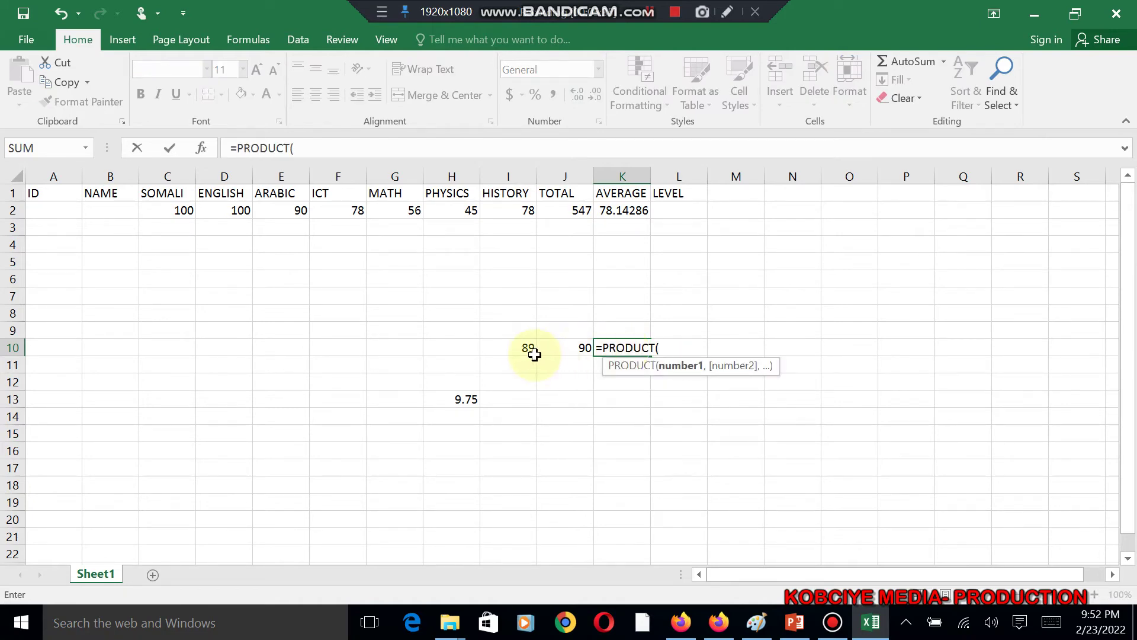
text(i)
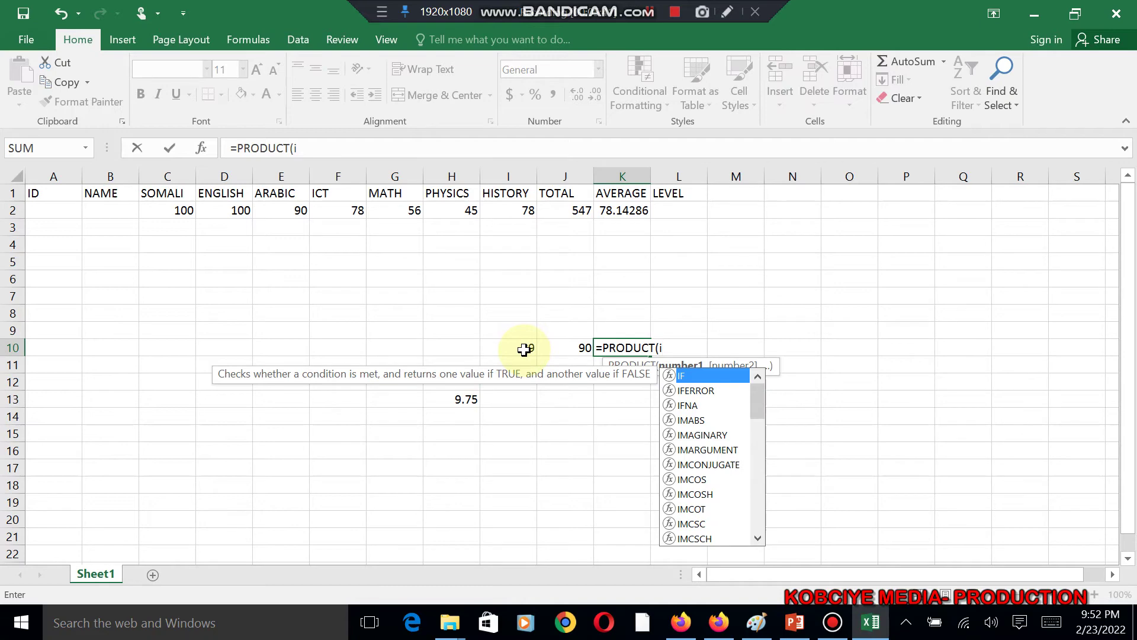
text(10)
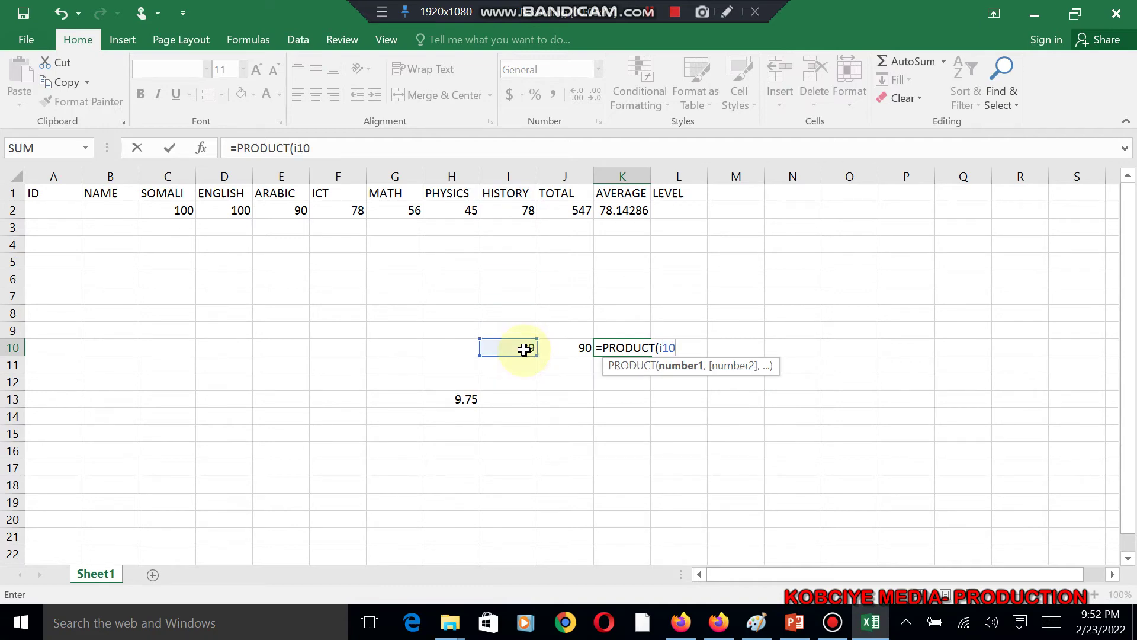
text(,)
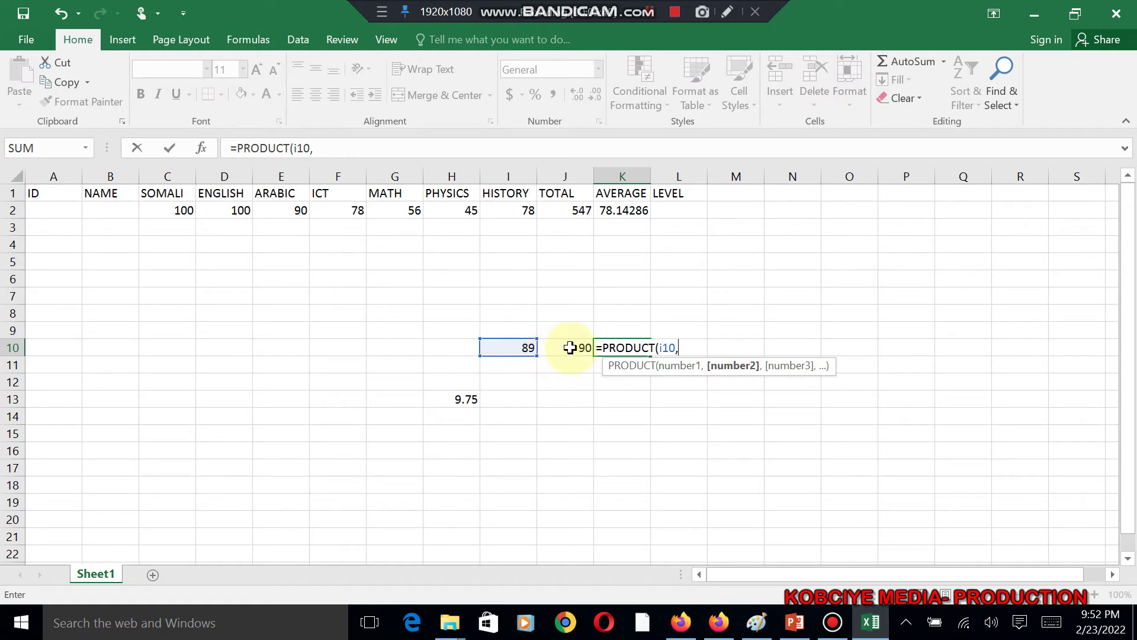
text(j10)
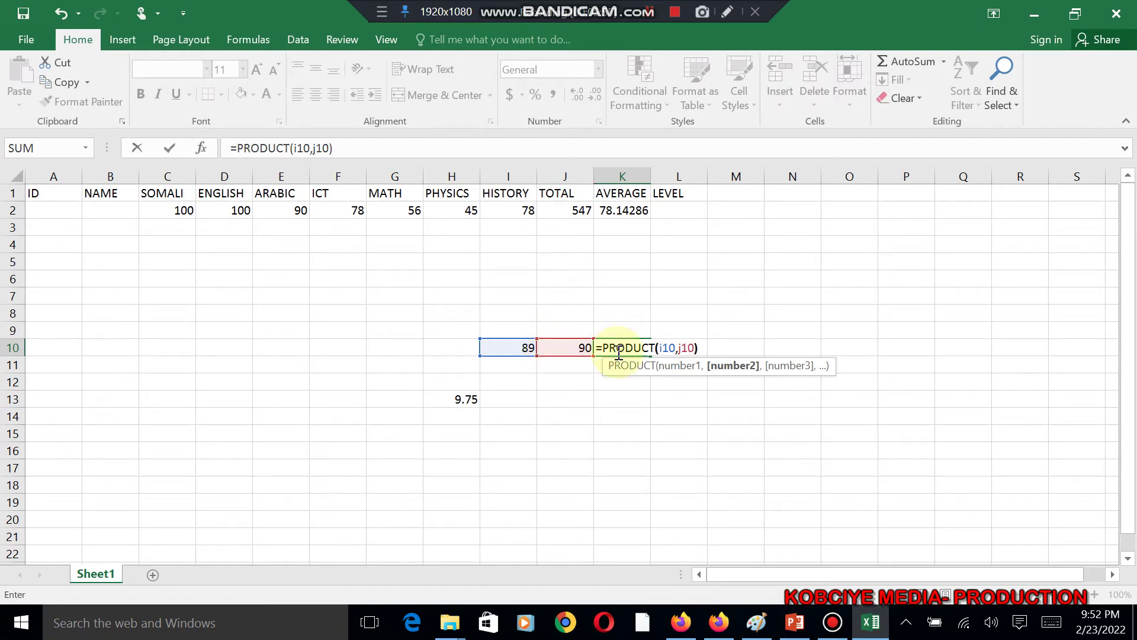
text())
key(Return)
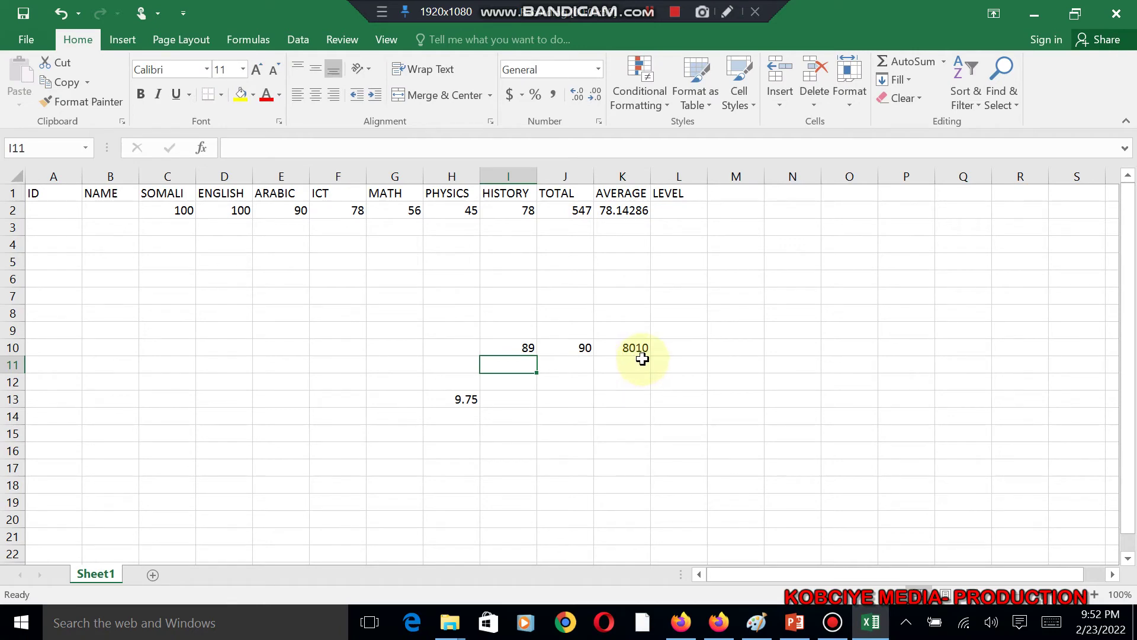
Switch to PowerPoint and open slide 6, "The Power", to read how the POWER formula works.
click(796, 623)
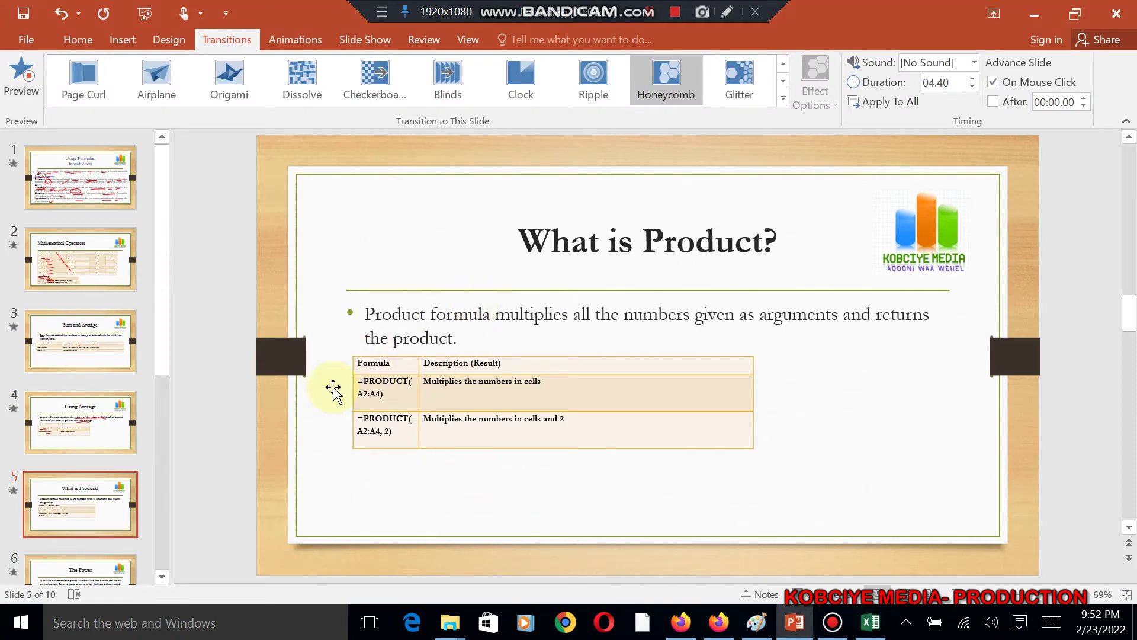
click(162, 577)
click(93, 522)
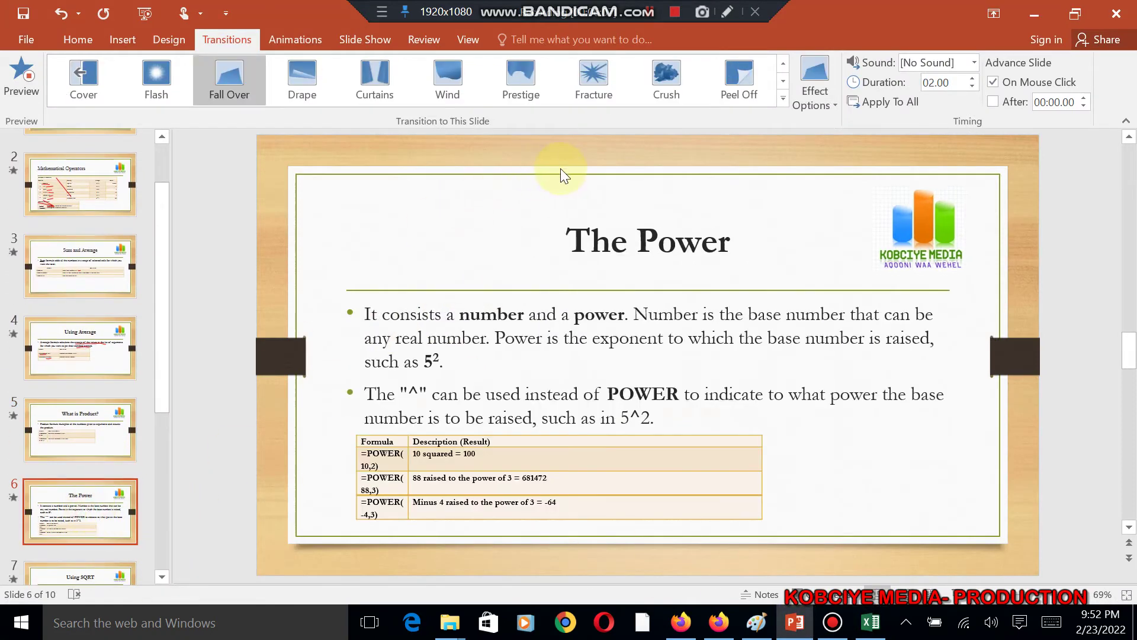